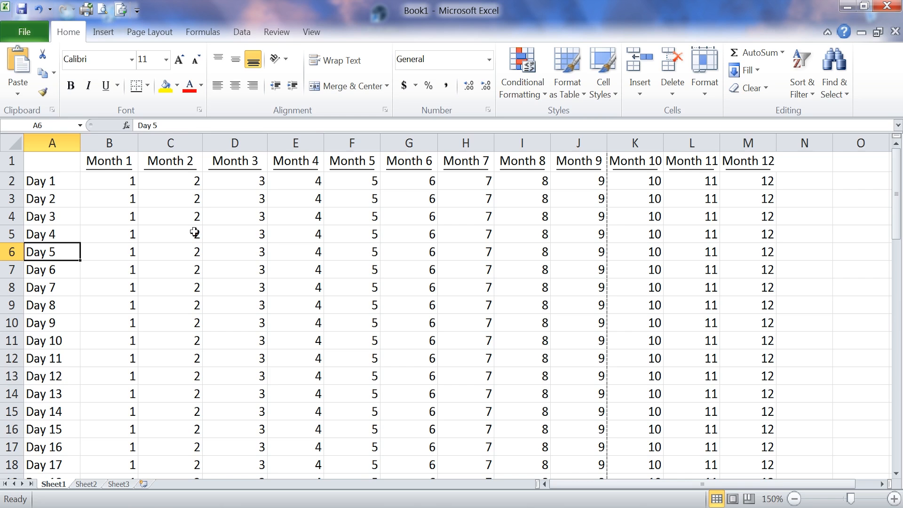
# View the header and footer settings in Page Setup and close the dialog without changing anything
pyautogui.click(148, 34)
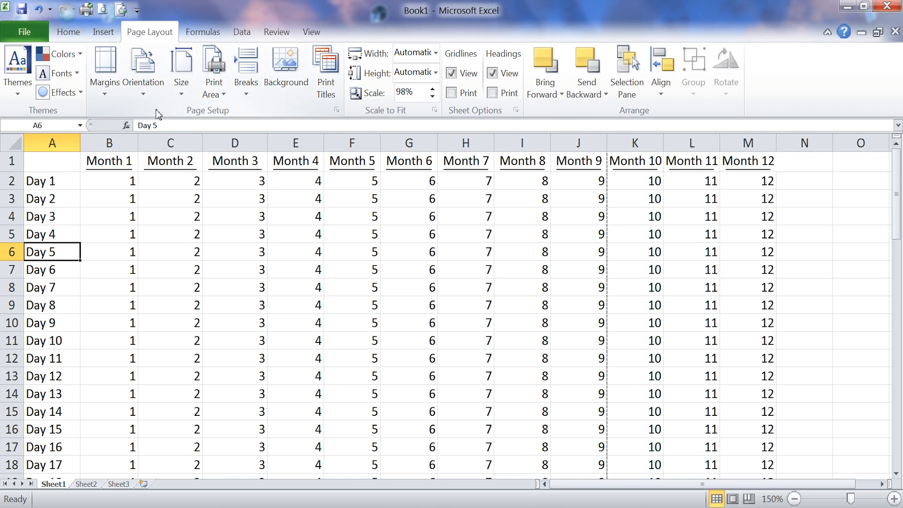
pyautogui.click(338, 112)
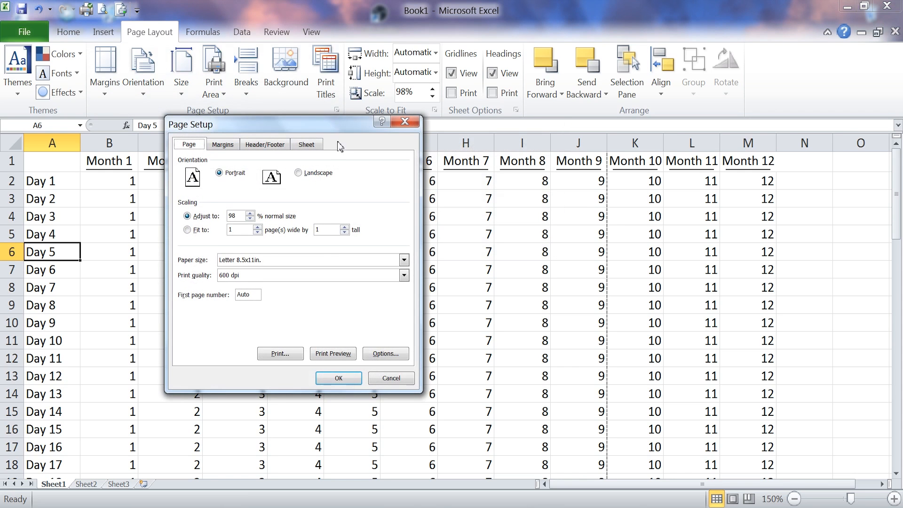
pyautogui.click(265, 145)
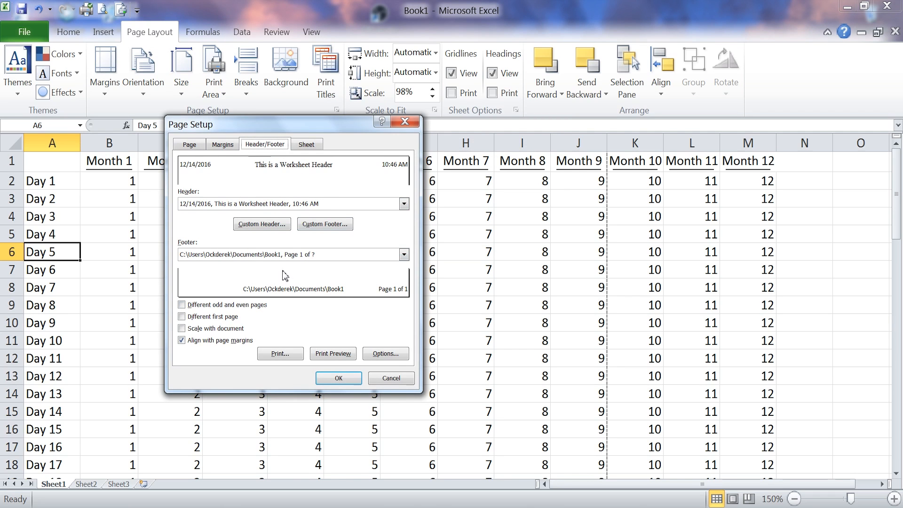
pyautogui.click(392, 380)
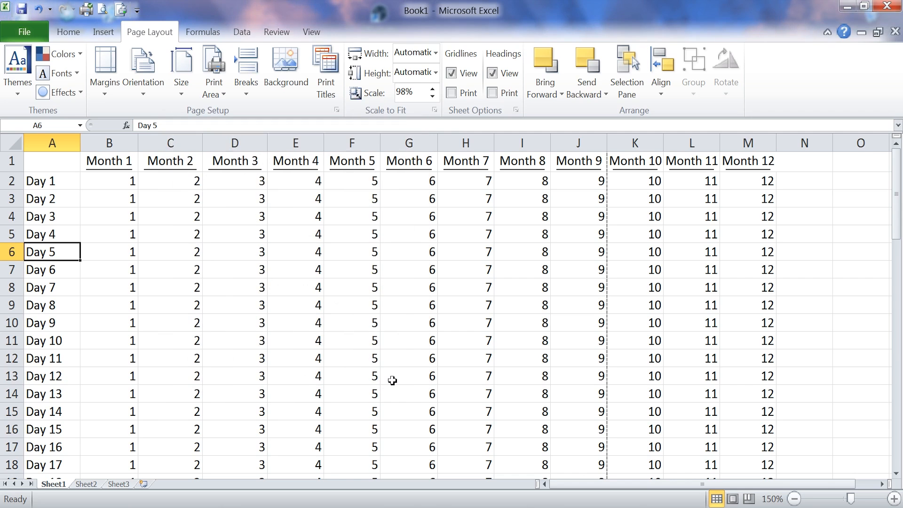
# From the print preview, shorten the custom header's center section to "Worksheet Header" and apply it
pyautogui.click(32, 37)
pyautogui.click(28, 239)
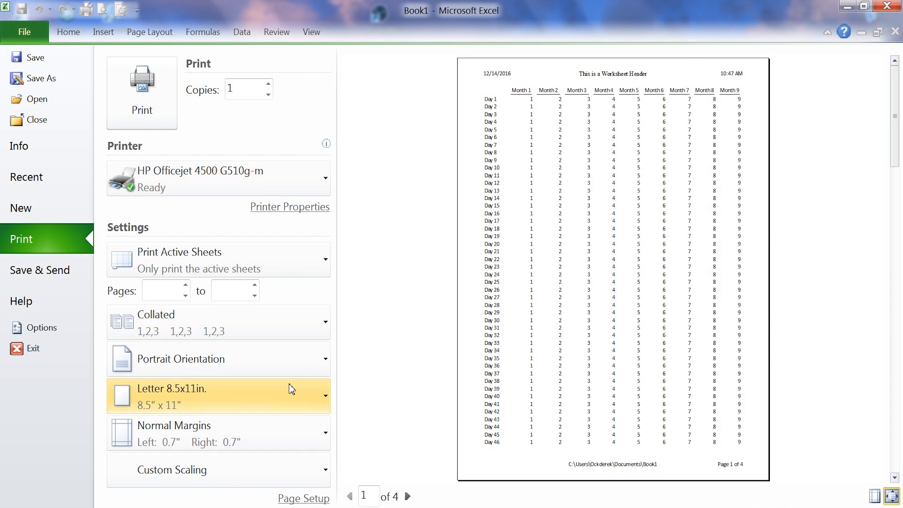
pyautogui.click(307, 500)
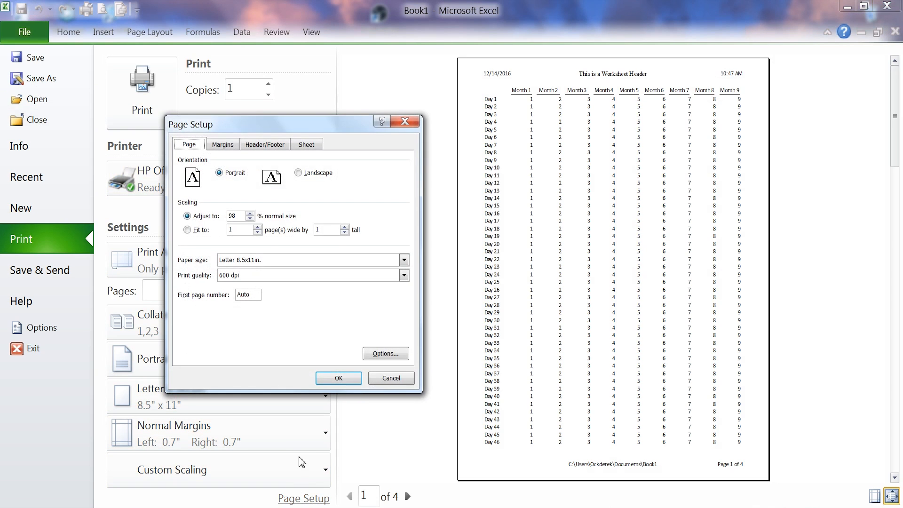
pyautogui.click(255, 150)
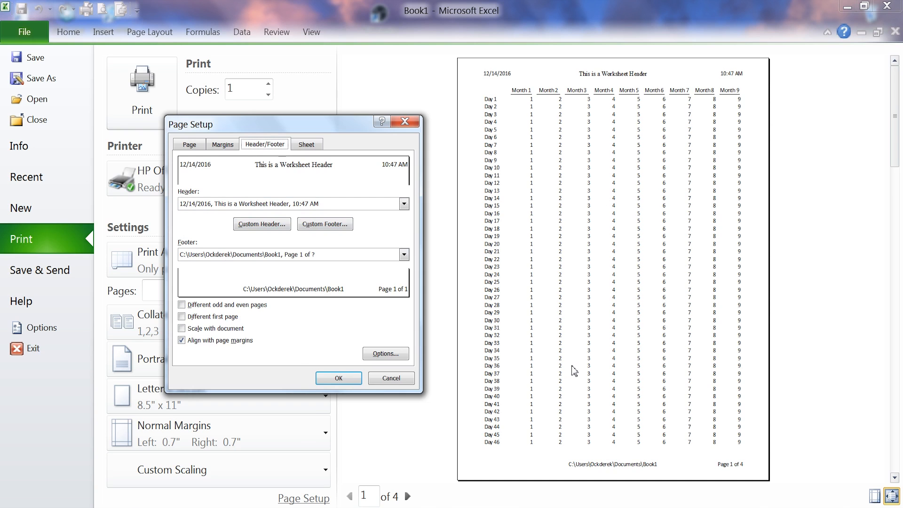
pyautogui.click(266, 227)
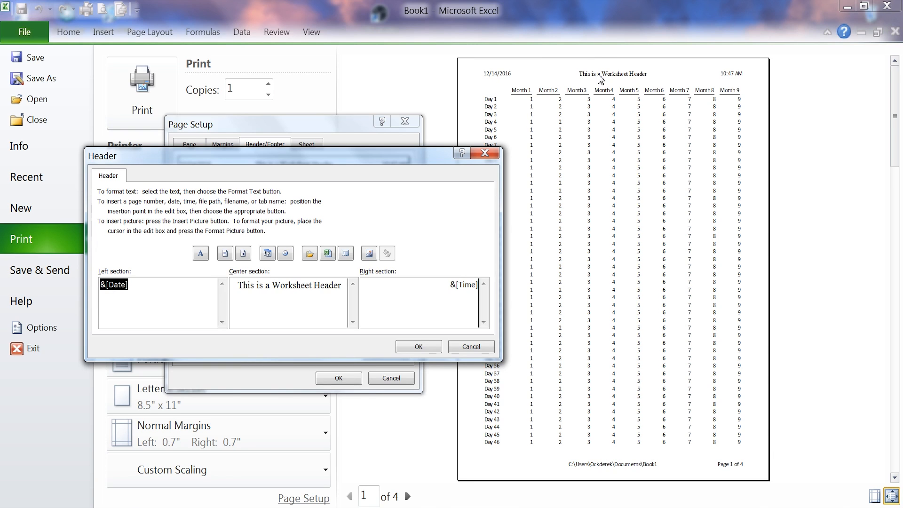
pyautogui.click(268, 292)
pyautogui.moveTo(238, 287); pyautogui.dragTo(273, 285)
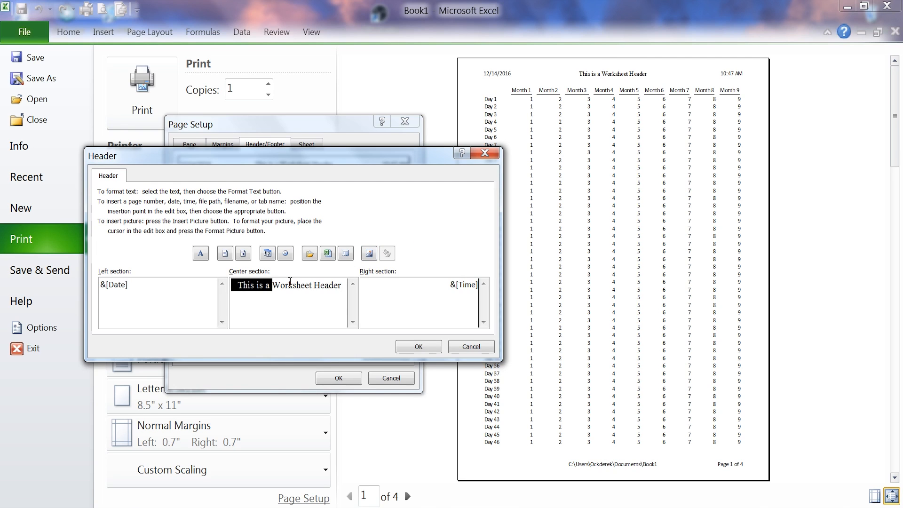
pyautogui.press('Delete')
pyautogui.press('Return')
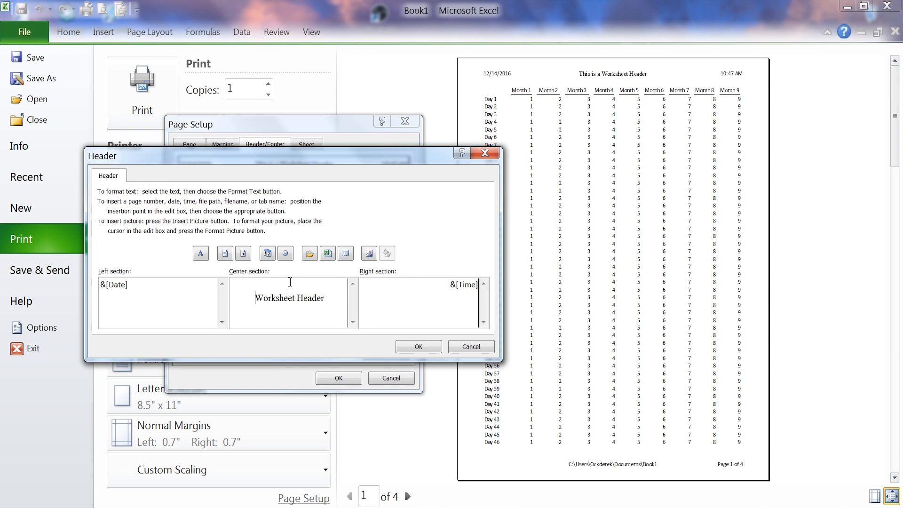
pyautogui.press('BackSpace')
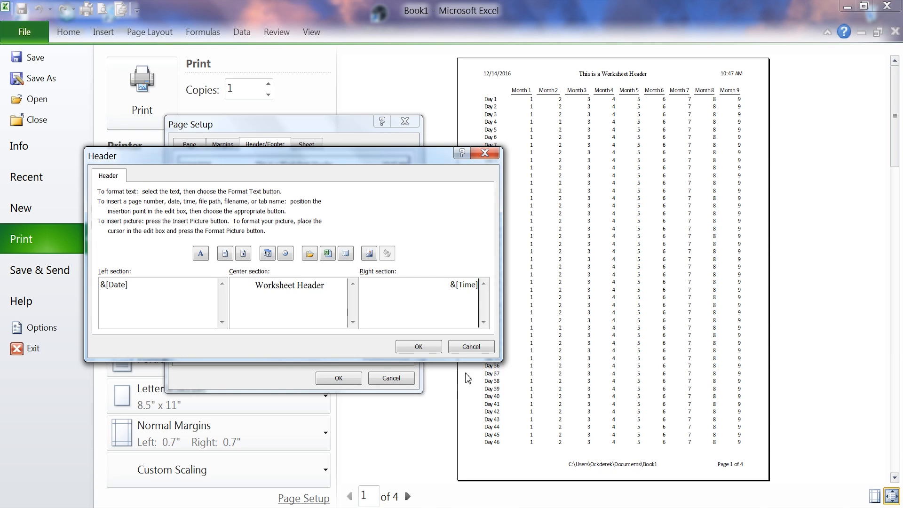
pyautogui.click(416, 347)
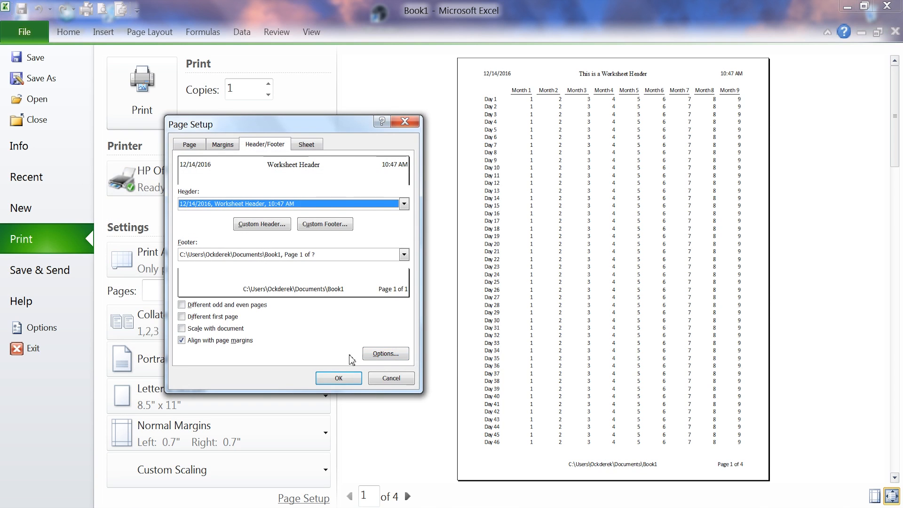
pyautogui.click(339, 378)
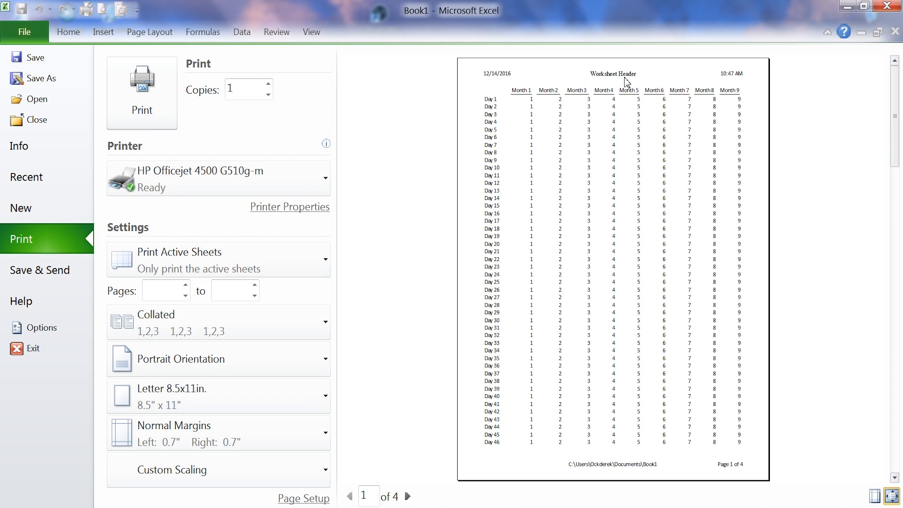
# Look through the print preview up to page 4 to check the header, and return to page 1
pyautogui.click(407, 498)
pyautogui.click(407, 497)
pyautogui.click(408, 497)
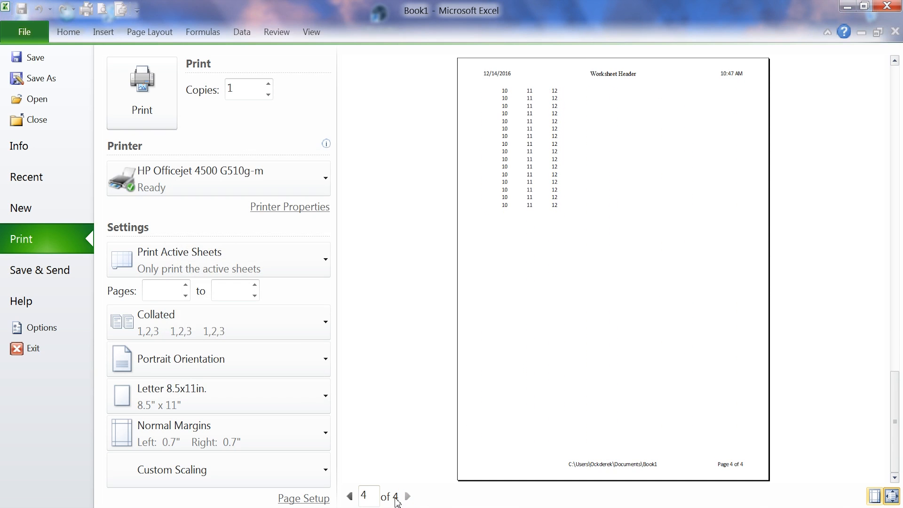
pyautogui.click(354, 498)
pyautogui.click(354, 499)
pyautogui.click(353, 499)
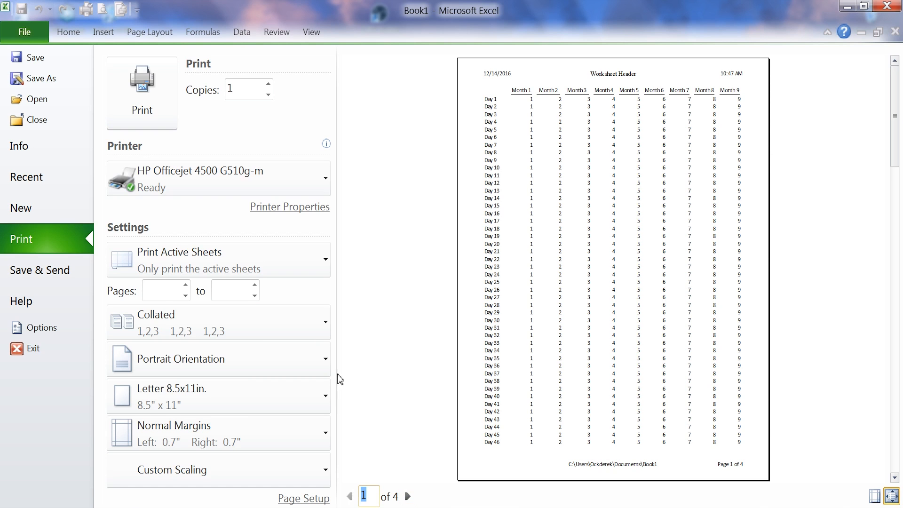
# Clear the custom footer's center section, insert the file path and an additional file name code there, and apply the footer
pyautogui.click(310, 498)
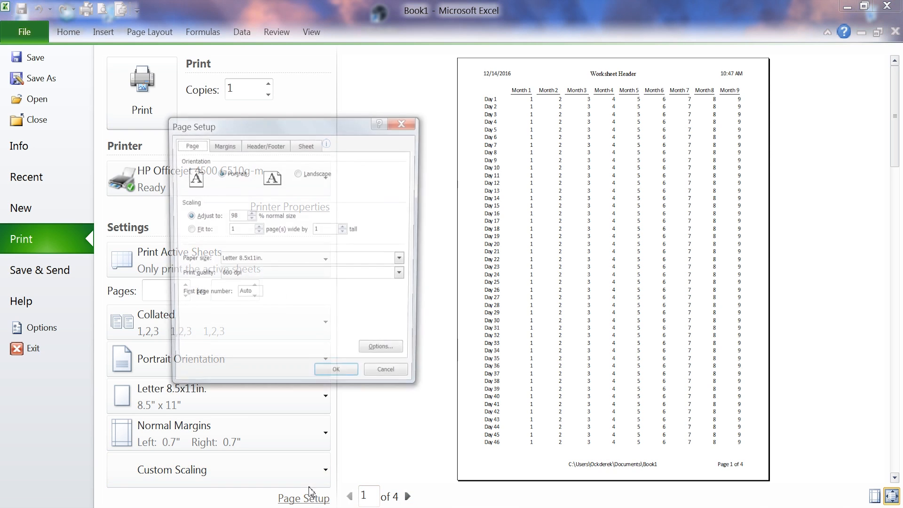
pyautogui.click(274, 148)
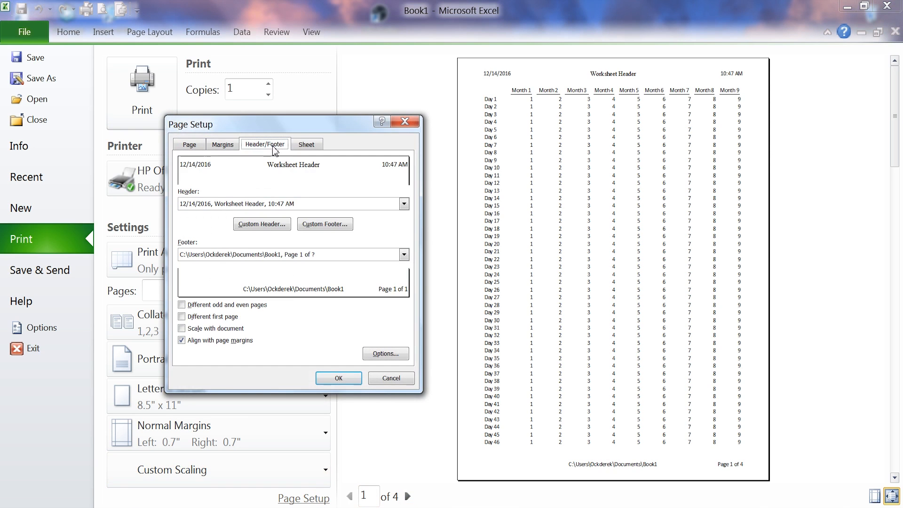
pyautogui.click(337, 228)
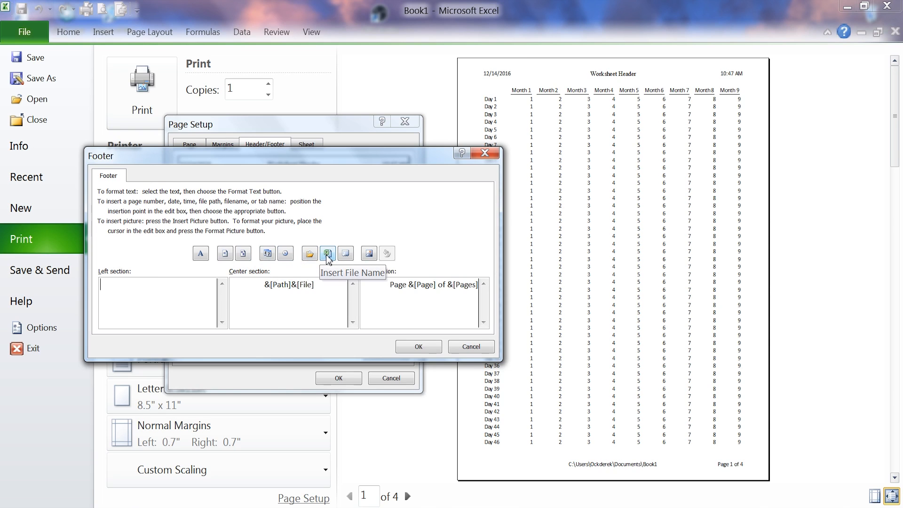
pyautogui.moveTo(322, 285); pyautogui.dragTo(233, 285)
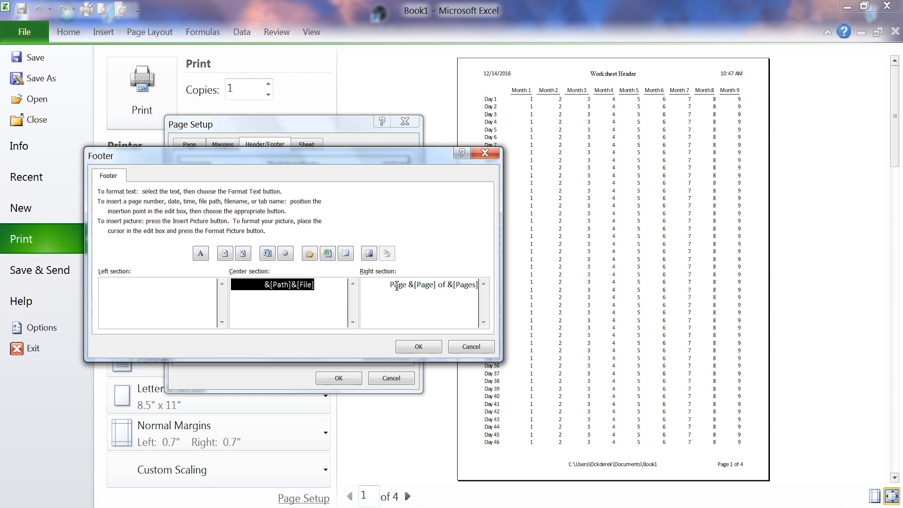
pyautogui.press('Delete')
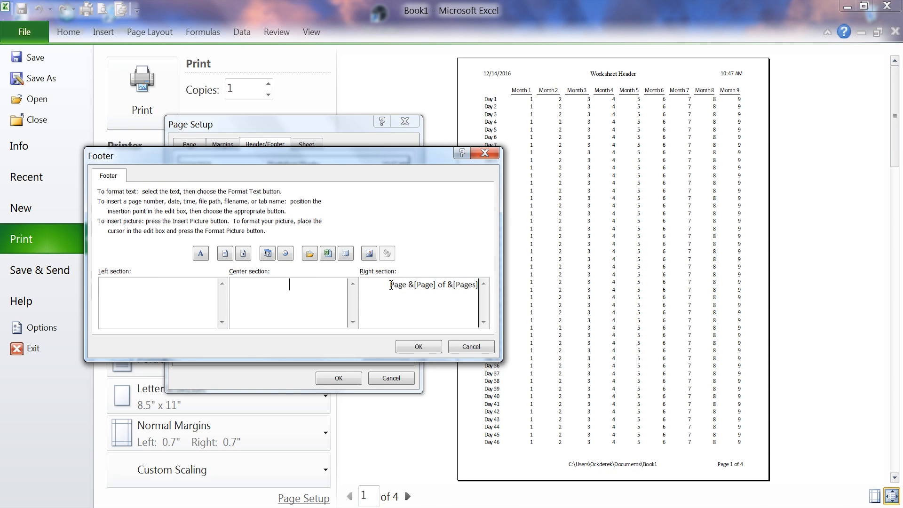
pyautogui.click(317, 258)
pyautogui.click(328, 258)
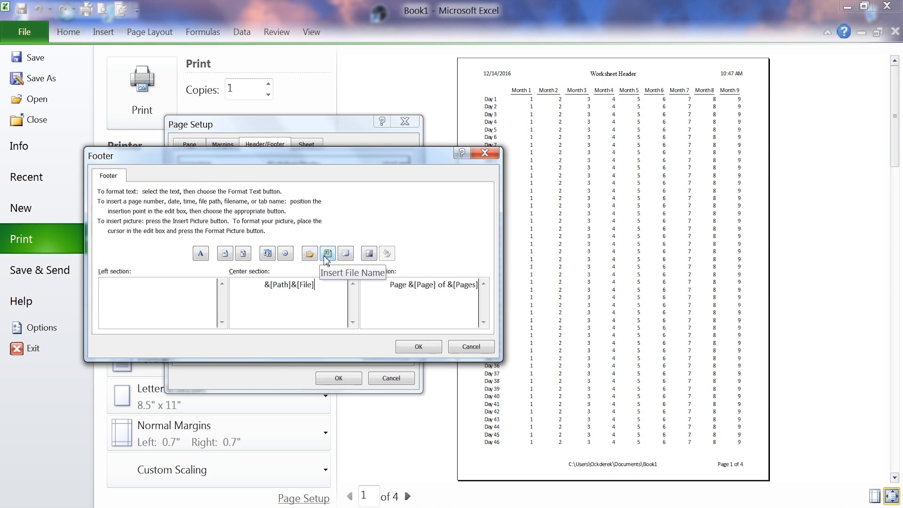
pyautogui.click(328, 258)
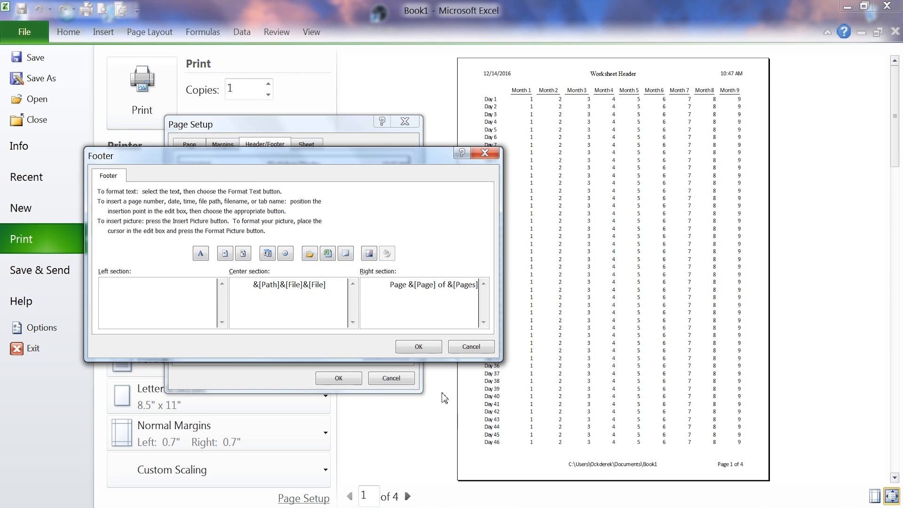
pyautogui.click(432, 351)
pyautogui.click(341, 378)
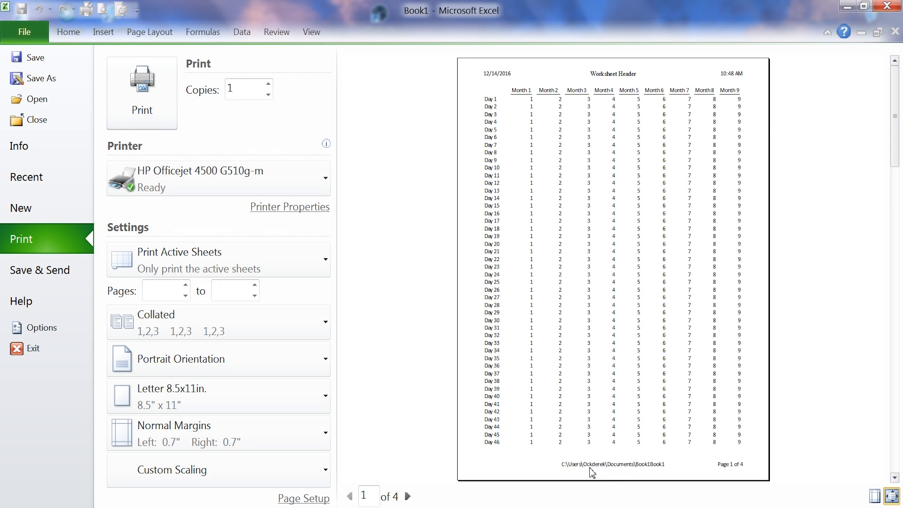
# Remove the duplicate &[File] code from the custom footer's center section, leaving &[Path]&[File]
pyautogui.click(303, 499)
pyautogui.click(267, 146)
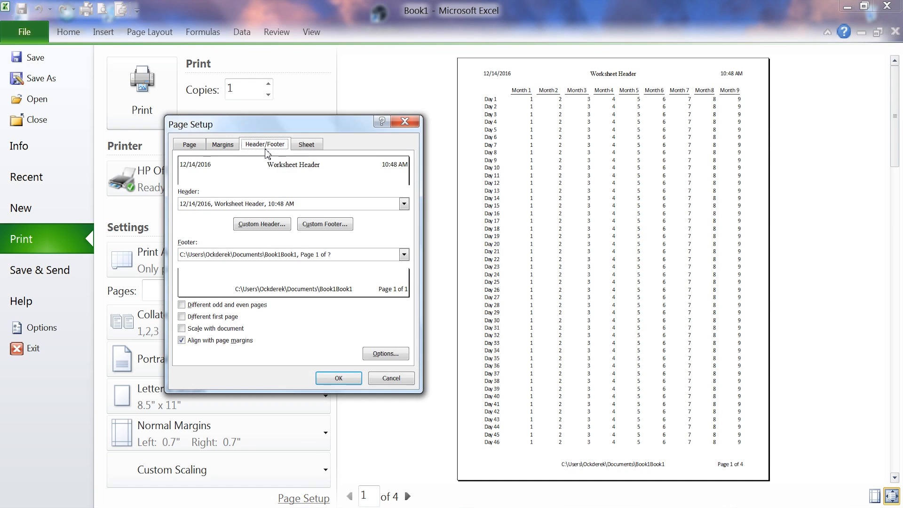
pyautogui.click(332, 226)
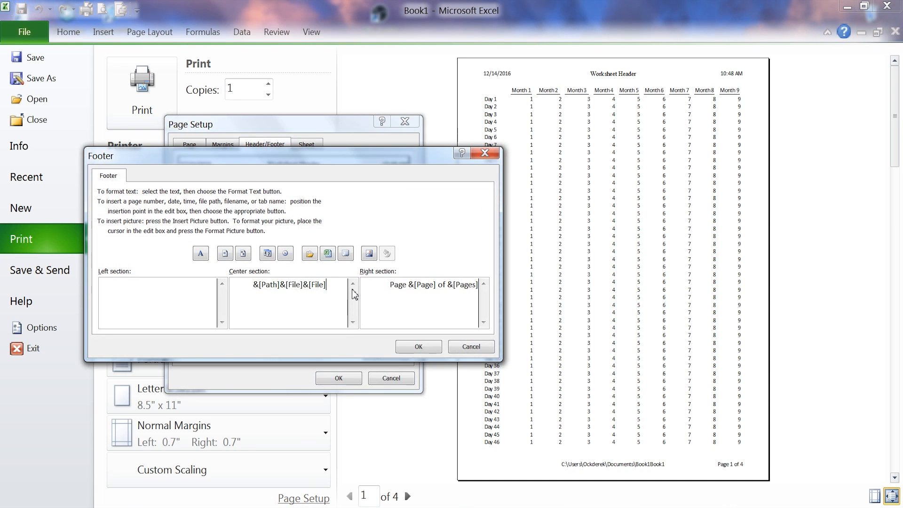
pyautogui.press('BackSpace')
pyautogui.press('BackSpace')
pyautogui.press('BackSpace')
pyautogui.press('BackSpace')
pyautogui.press('BackSpace')
pyautogui.press('BackSpace')
pyautogui.press('BackSpace')
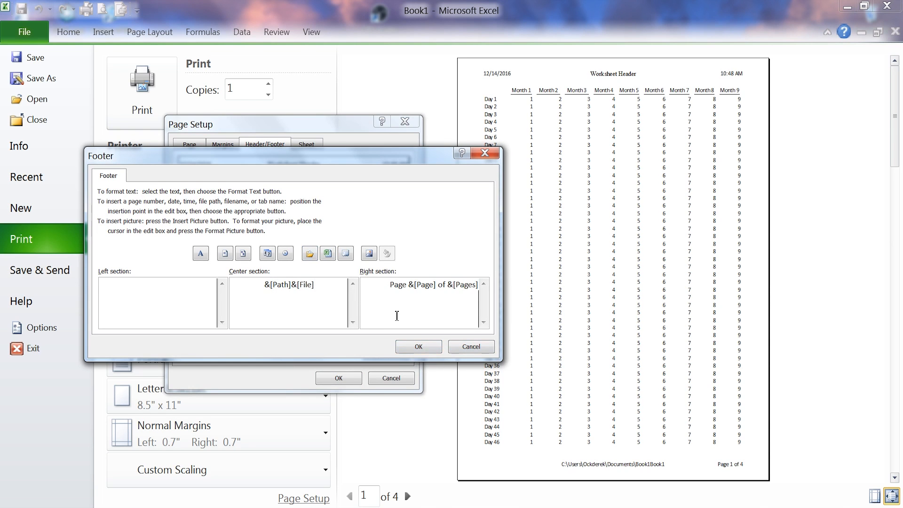
# Replace the footer's right section with only the page number code &[Page] and apply the footer
pyautogui.moveTo(385, 284); pyautogui.dragTo(520, 286)
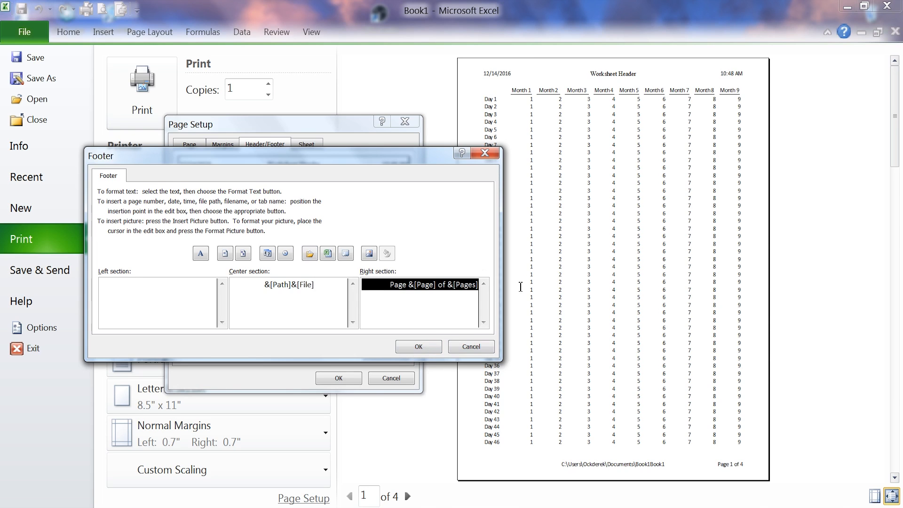
pyautogui.press('Delete')
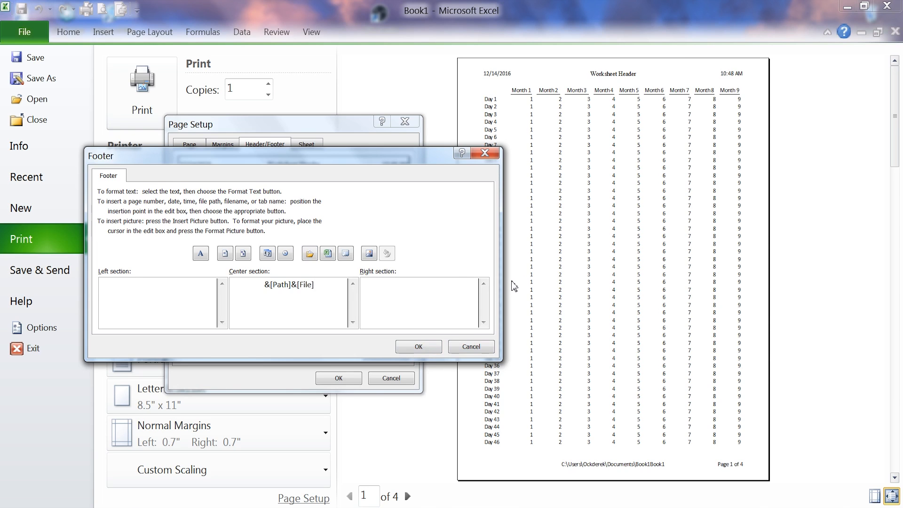
pyautogui.click(200, 259)
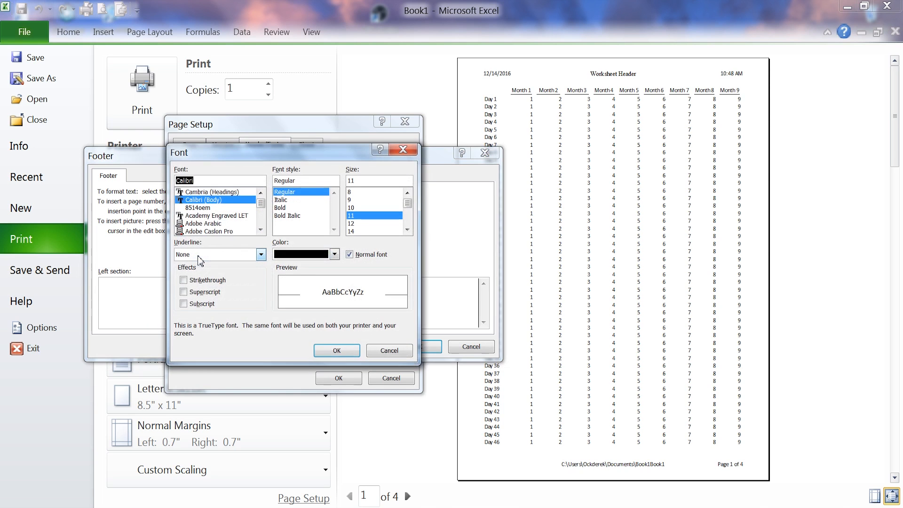
pyautogui.click(389, 351)
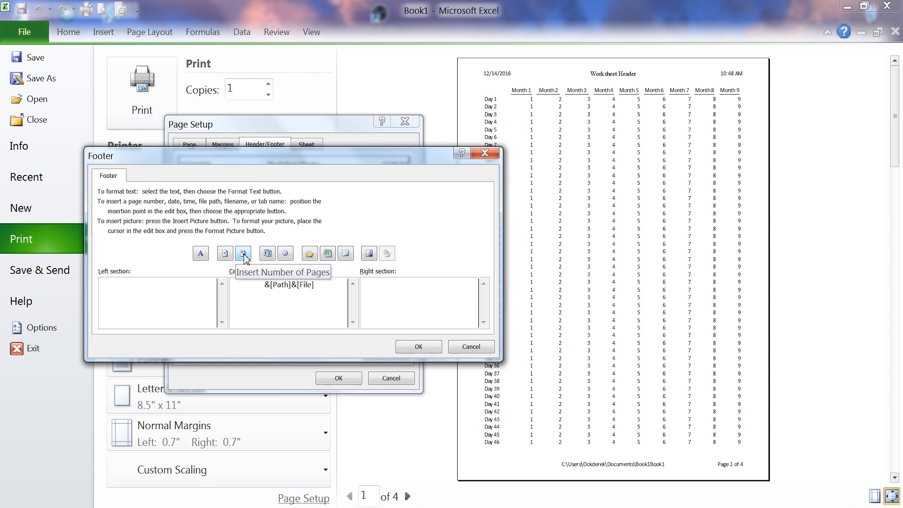
pyautogui.click(437, 287)
pyautogui.click(226, 254)
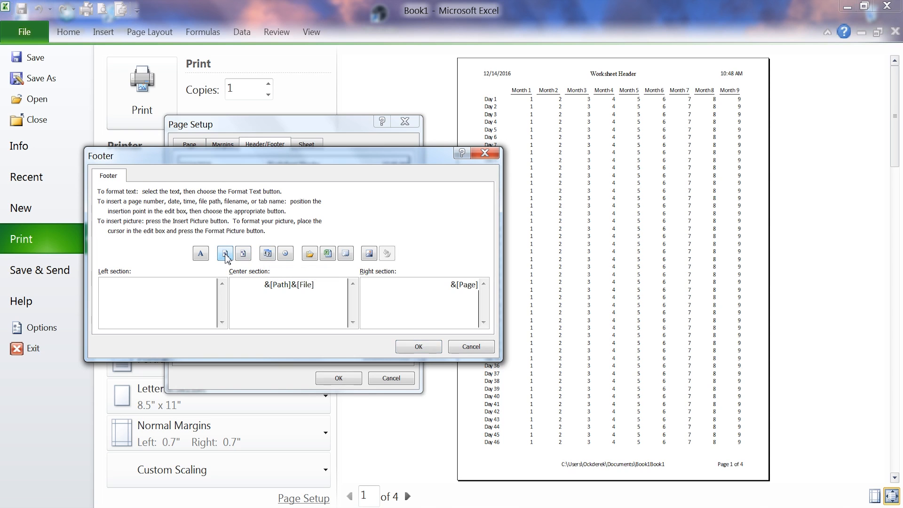
pyautogui.click(418, 346)
pyautogui.click(330, 377)
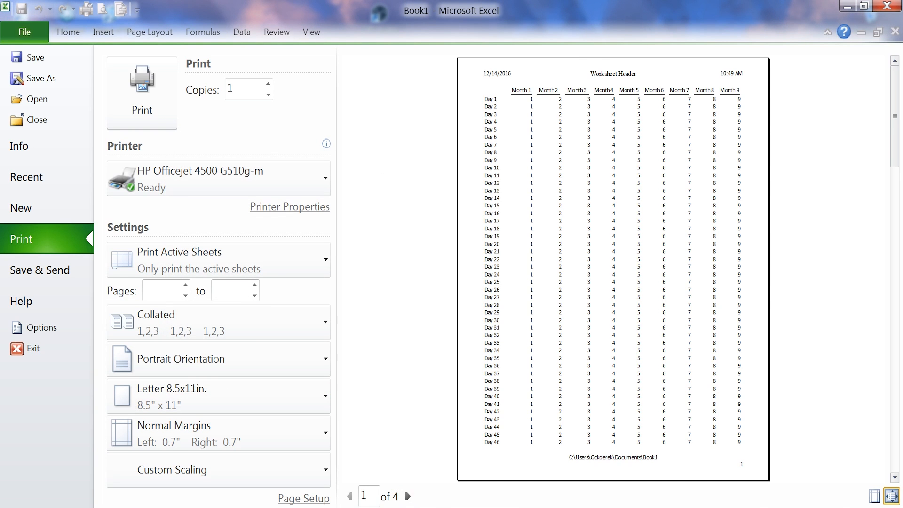
# Look through the print preview pages to check the page number in the footer
pyautogui.click(408, 496)
pyautogui.click(408, 496)
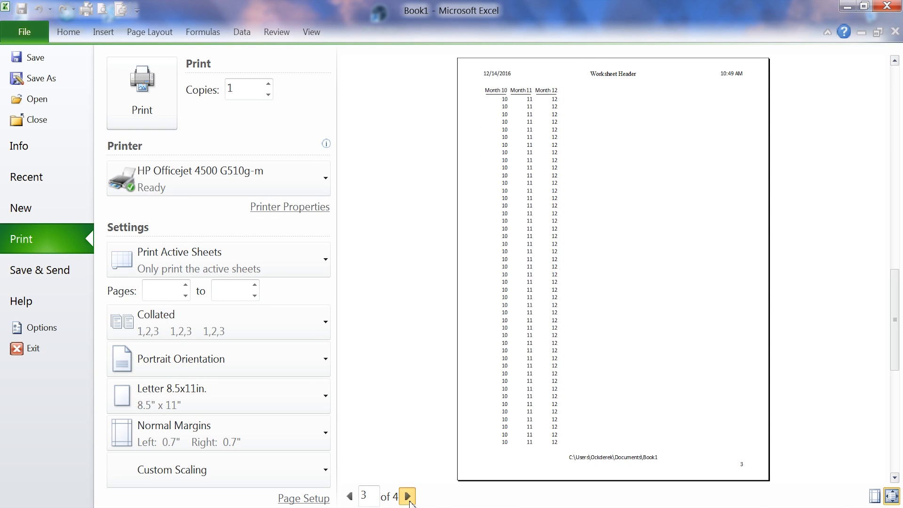
pyautogui.click(408, 496)
pyautogui.click(350, 496)
# Replace the page number code in the custom footer's right section with the number of pages code &[Pages] and apply the footer
pyautogui.click(316, 499)
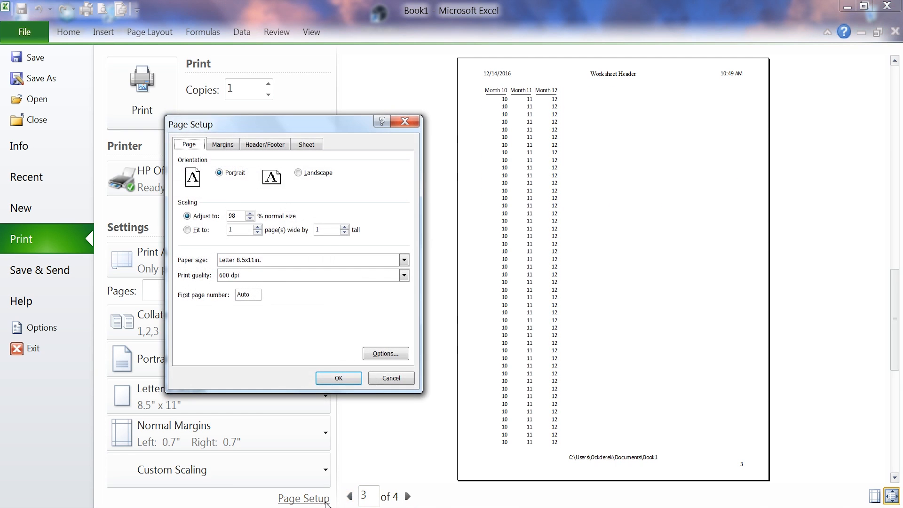
pyautogui.click(274, 144)
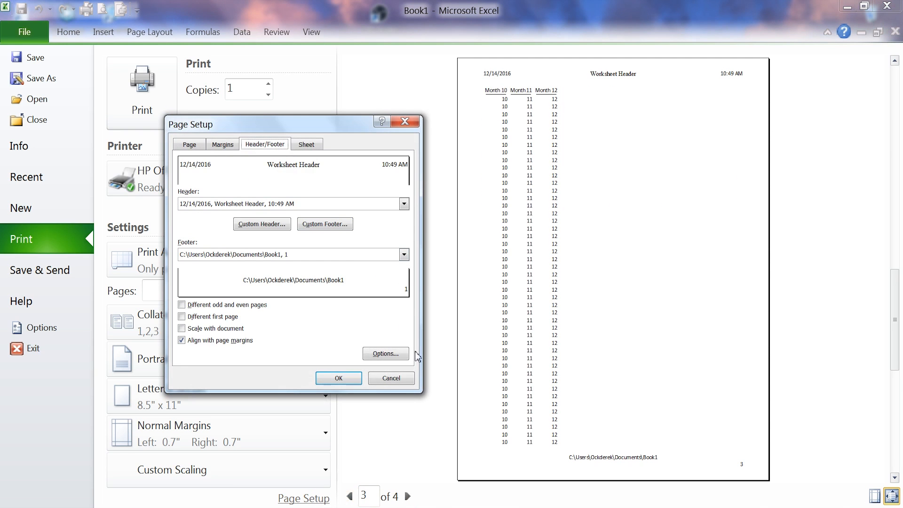
pyautogui.click(320, 228)
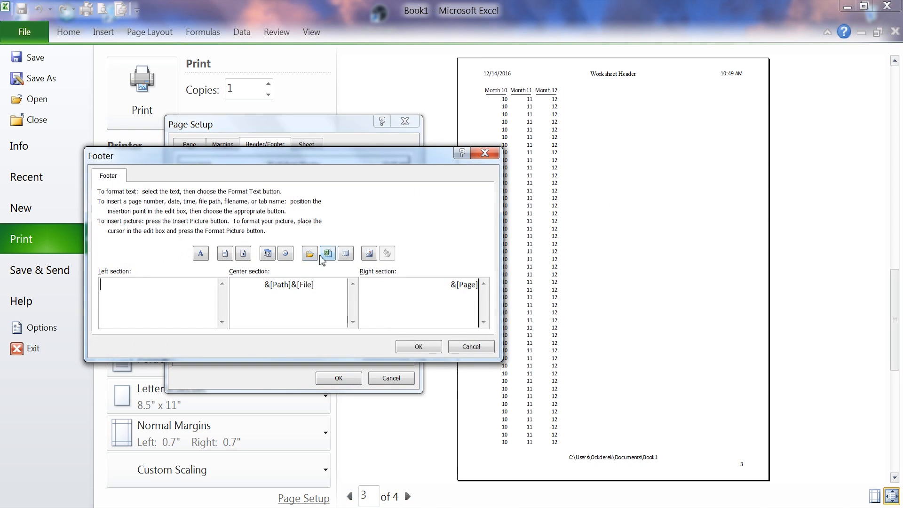
pyautogui.tripleClick(453, 285)
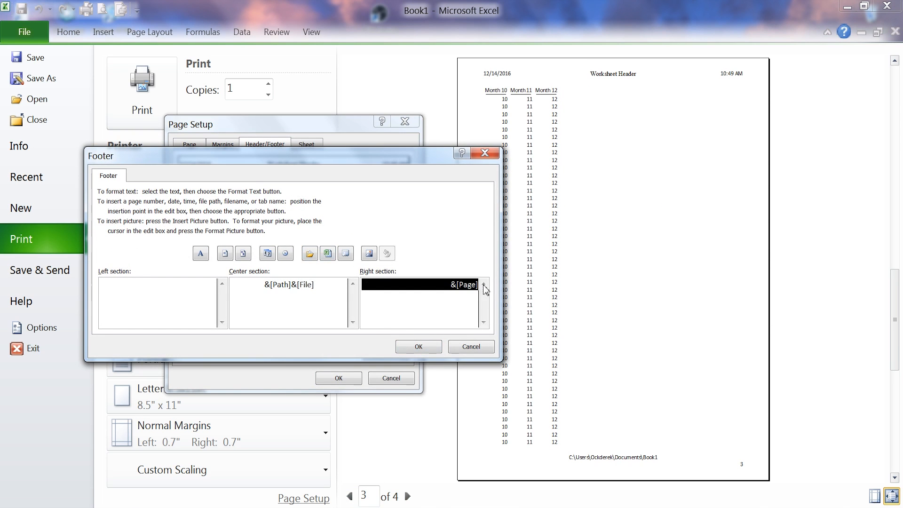
pyautogui.click(245, 255)
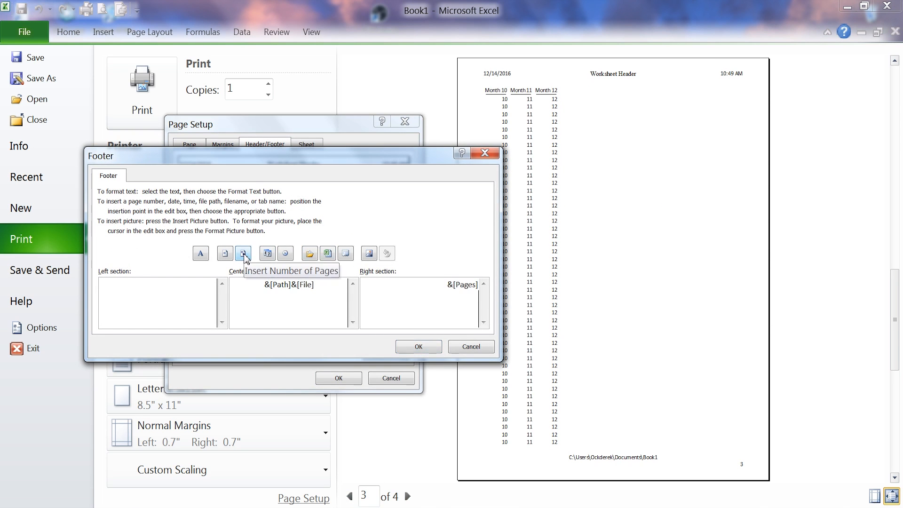
pyautogui.click(418, 347)
pyautogui.click(349, 382)
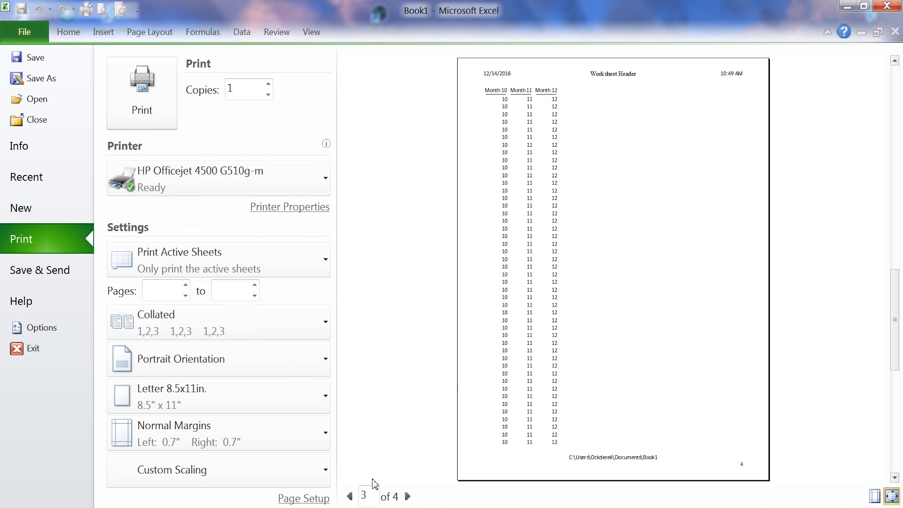
# Page through the print preview to check the total page count in the footer, returning to page 1
pyautogui.click(407, 496)
pyautogui.click(351, 497)
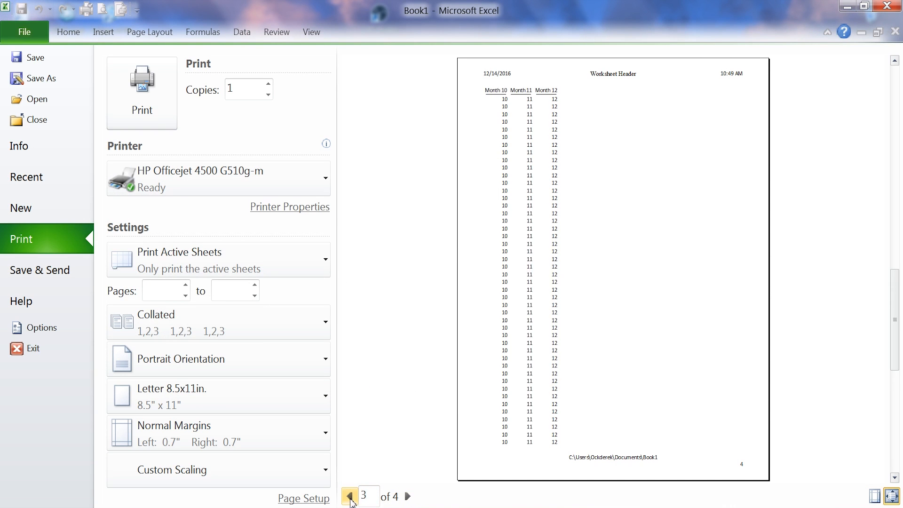
pyautogui.click(350, 497)
pyautogui.click(350, 497)
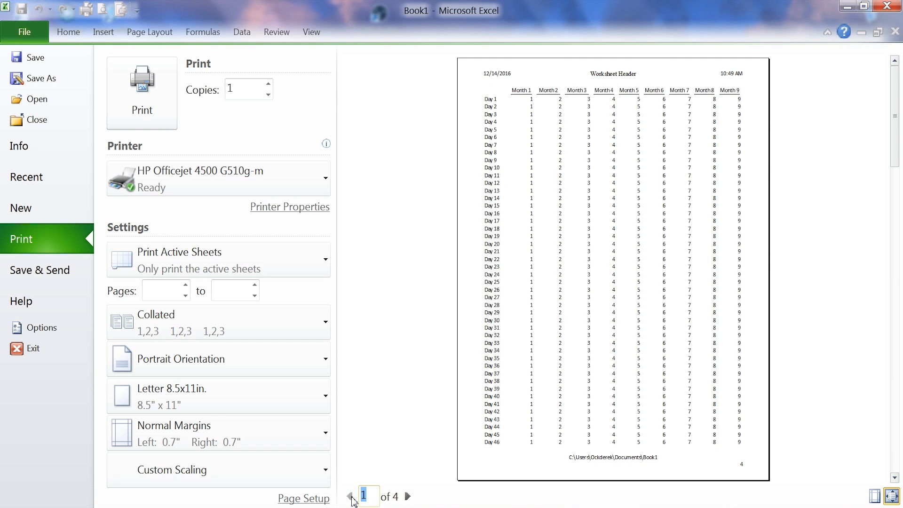
# Replace the custom footer's right section with "Page &[Page] of &[Pages]" and apply the footer
pyautogui.click(305, 498)
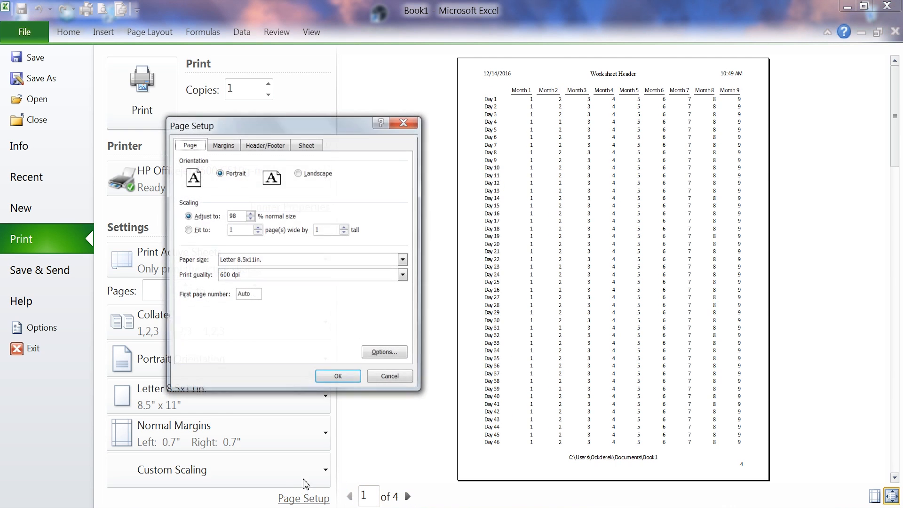
pyautogui.click(254, 146)
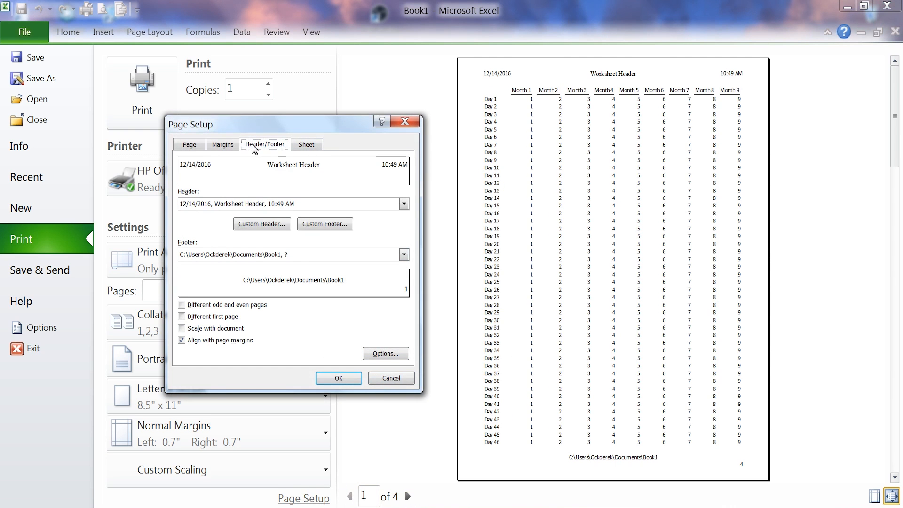
pyautogui.click(333, 225)
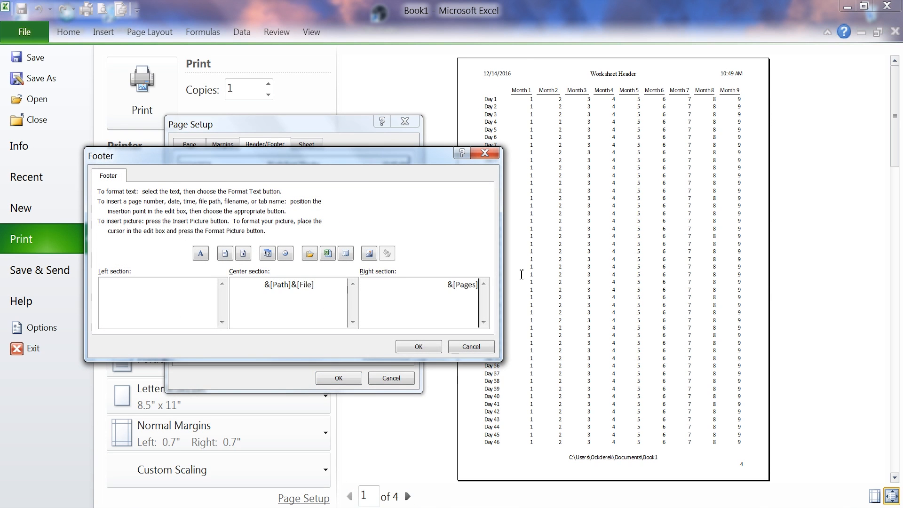
pyautogui.moveTo(444, 285); pyautogui.dragTo(491, 287)
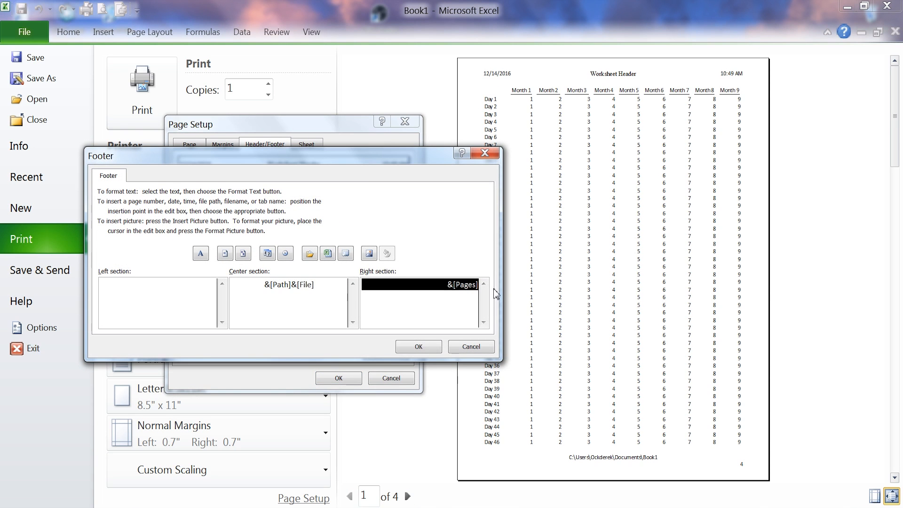
pyautogui.press('Delete')
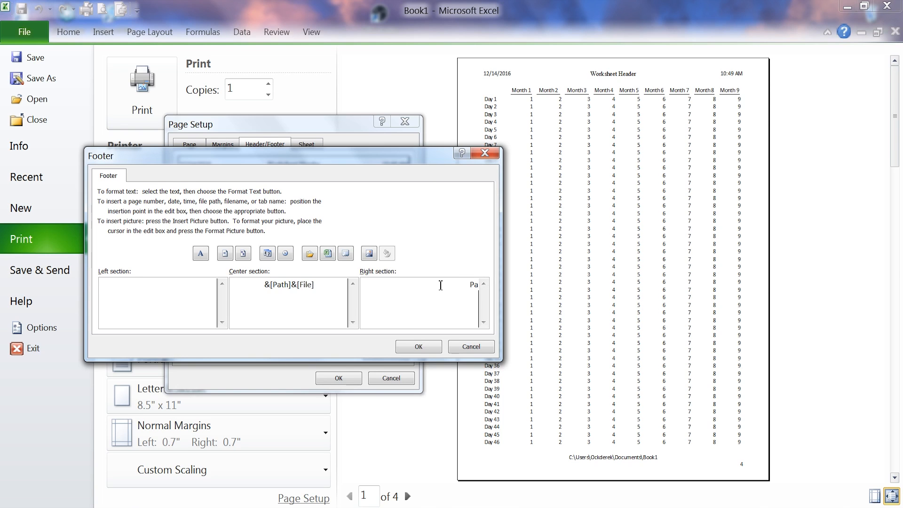
pyautogui.write('Page')
pyautogui.click(226, 256)
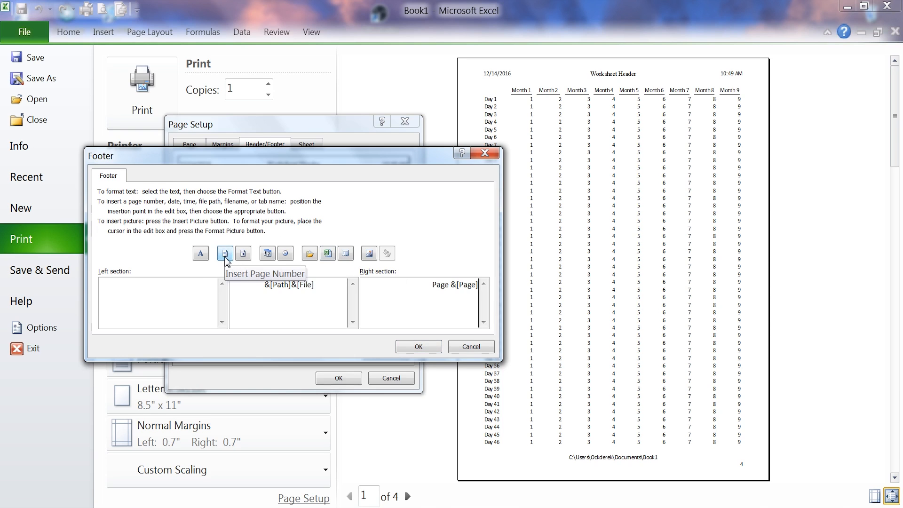
pyautogui.write('of')
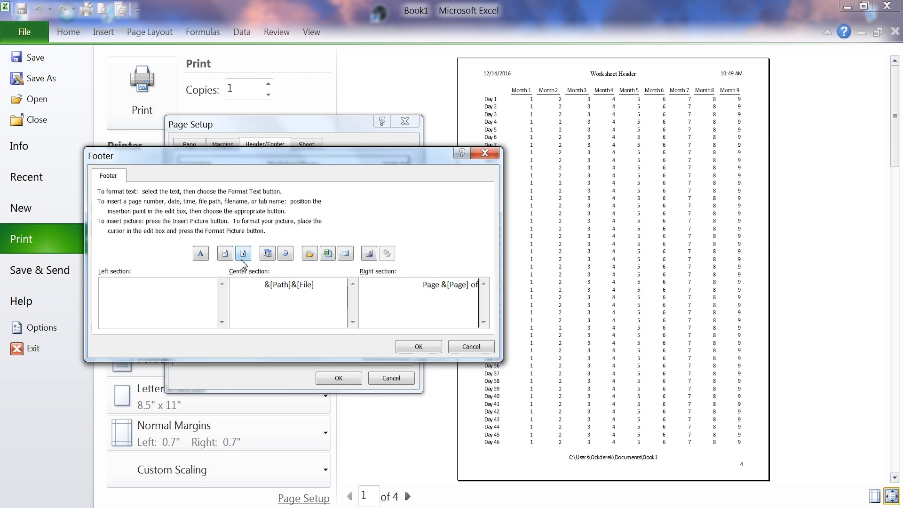
pyautogui.click(243, 254)
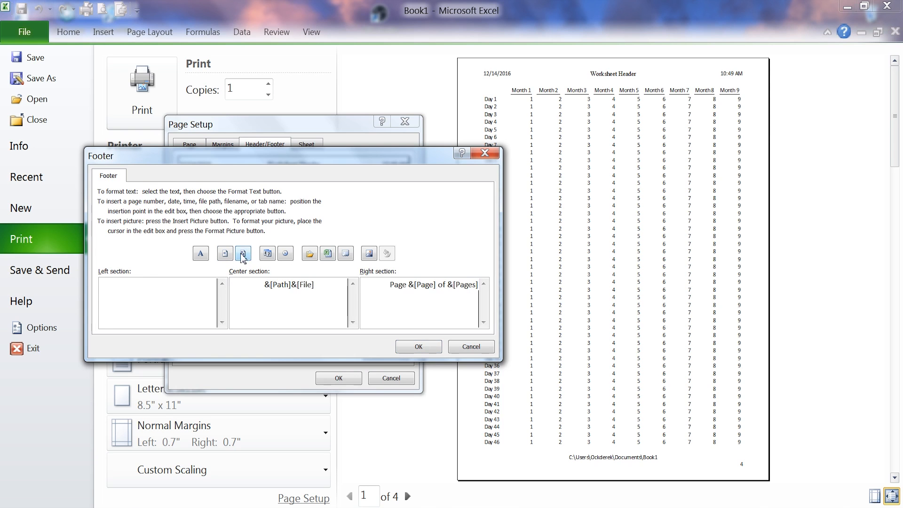
pyautogui.click(435, 347)
pyautogui.click(356, 387)
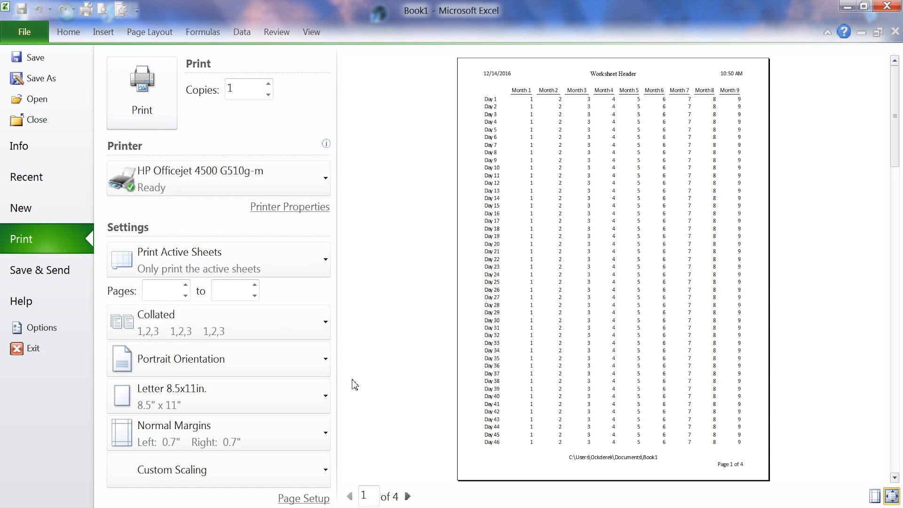
# Page through the print preview to check the footer's page numbering on each page, returning to page 1
pyautogui.click(409, 497)
pyautogui.click(408, 497)
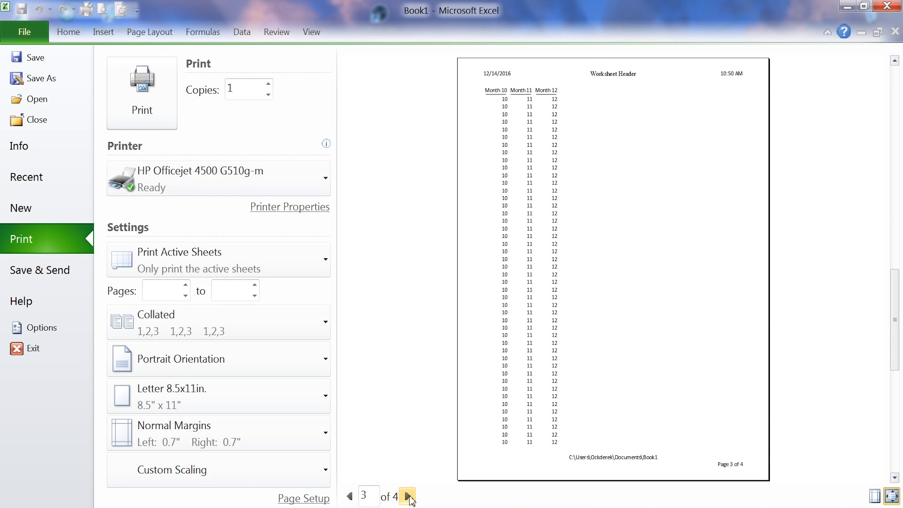
pyautogui.click(408, 496)
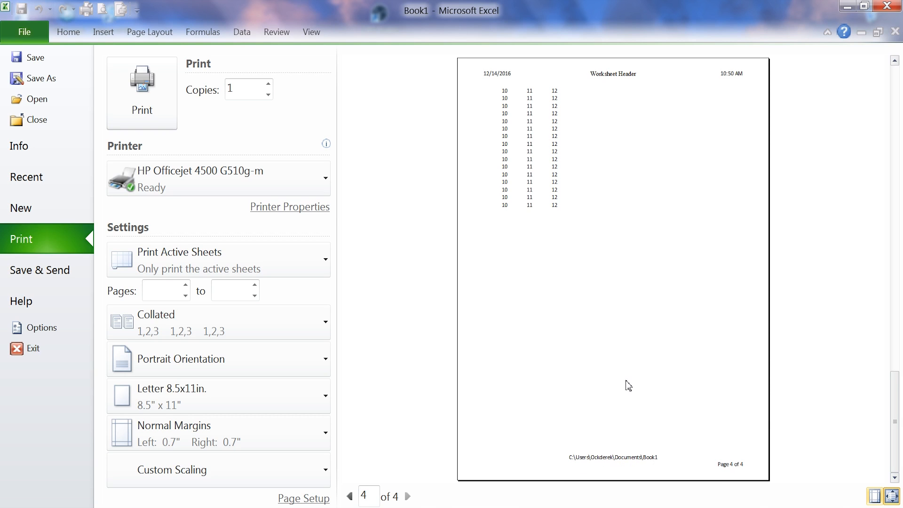
pyautogui.click(349, 497)
pyautogui.click(349, 498)
pyautogui.click(349, 498)
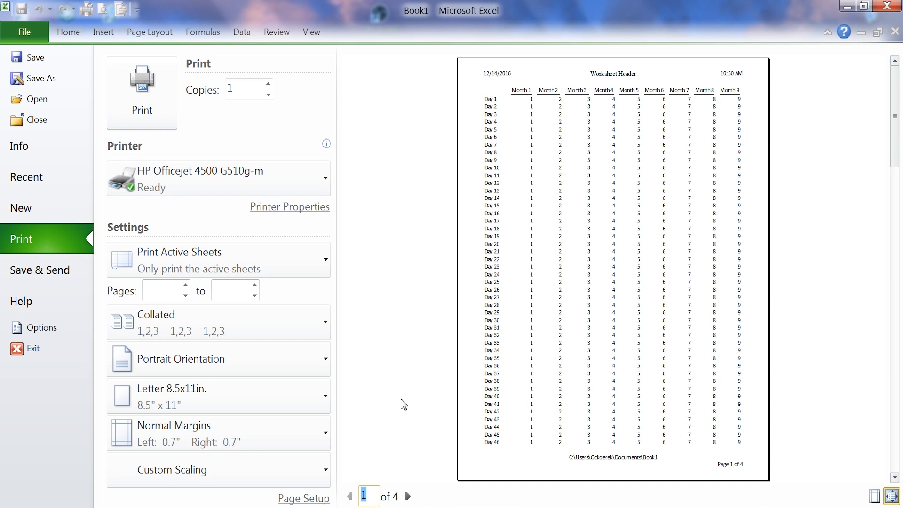
# Review the custom header's left, center and right sections in Page Setup and return to the print preview
pyautogui.click(304, 499)
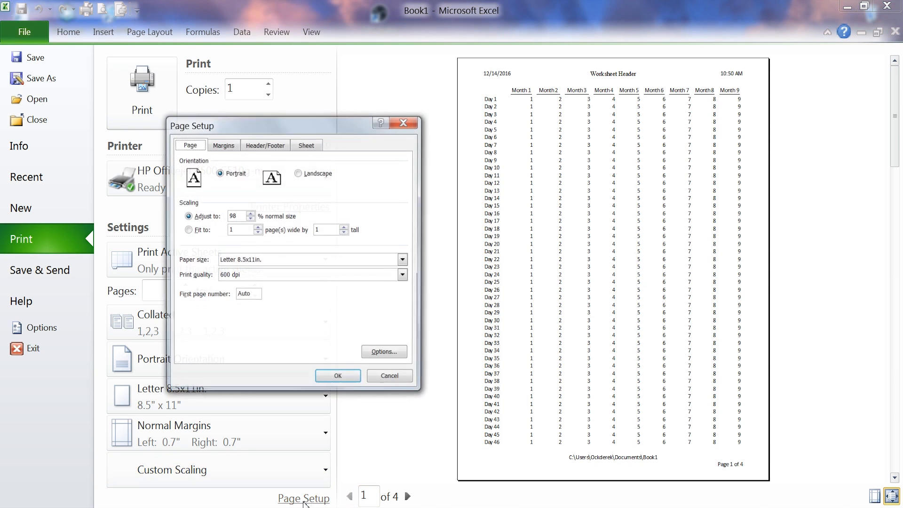
pyautogui.click(266, 146)
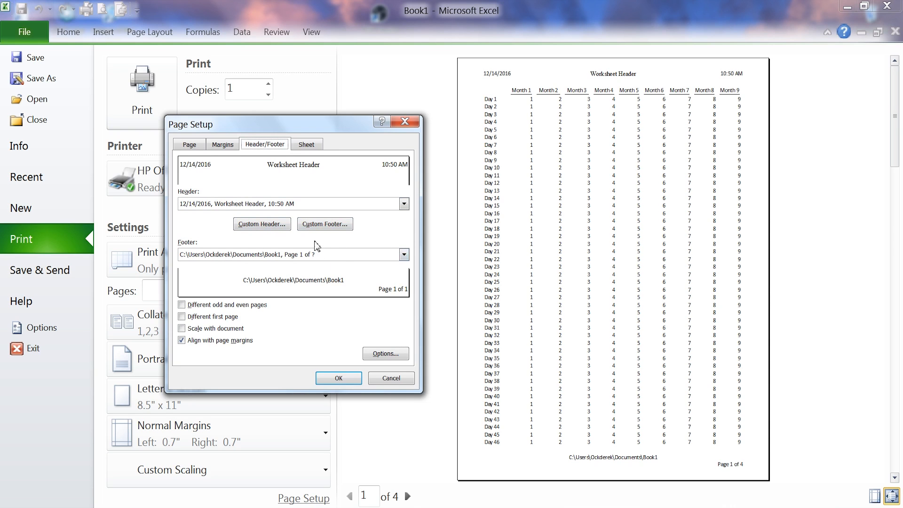
pyautogui.click(268, 224)
pyautogui.click(429, 350)
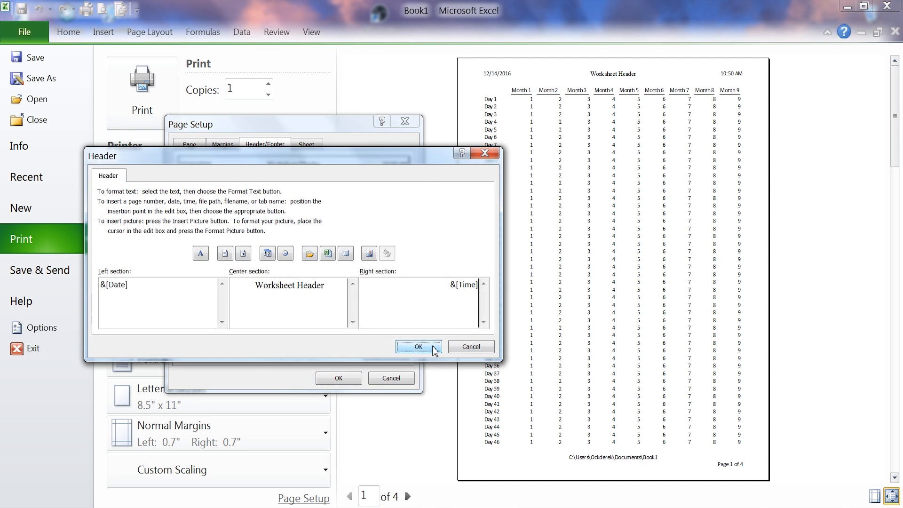
pyautogui.click(349, 379)
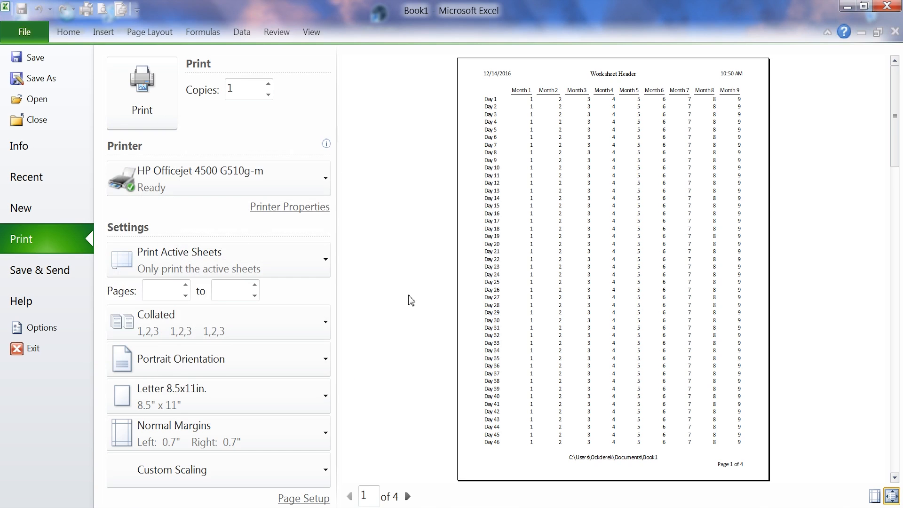